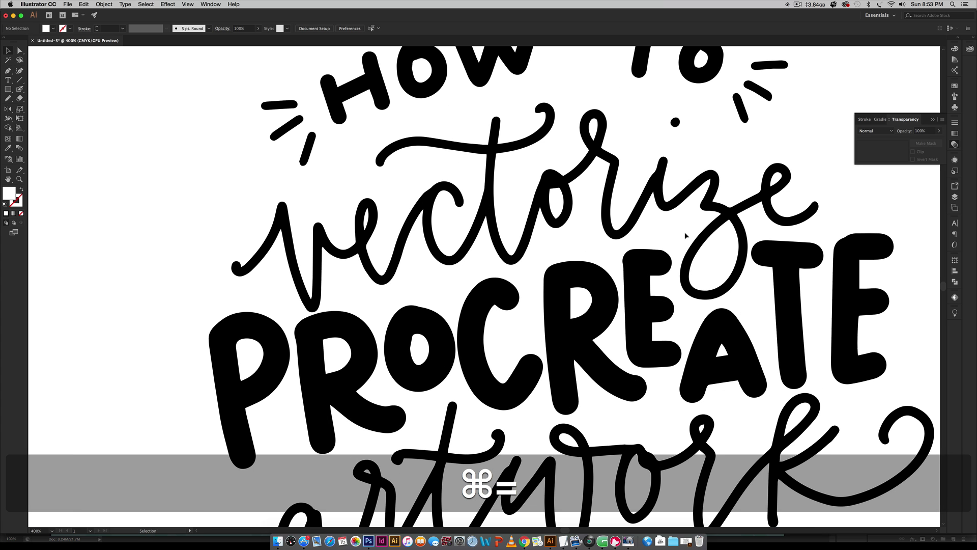
Zoom in on HOW and redraw the inner left edge of its O's counter with the Pencil.
key(space)
drag(475, 160, 520, 265)
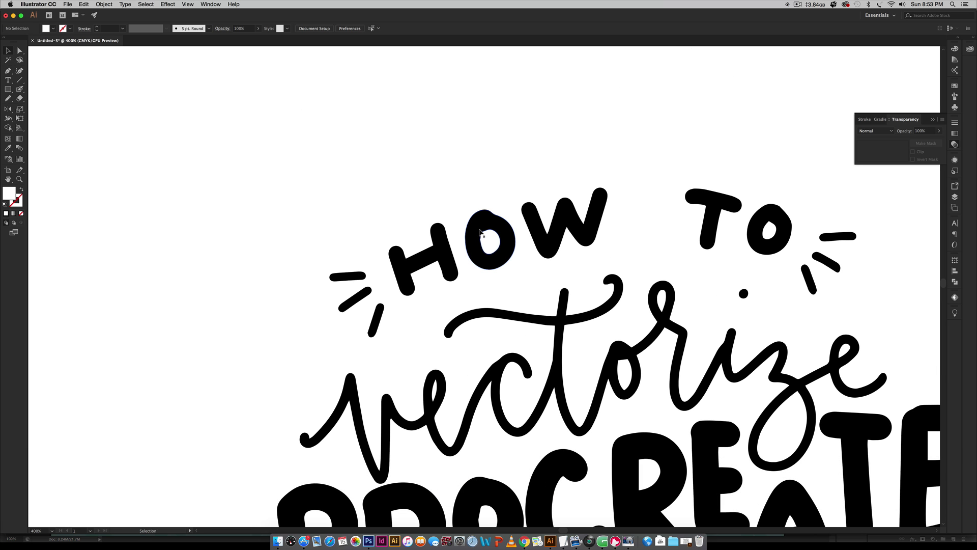
key(super+equal)
key(space)
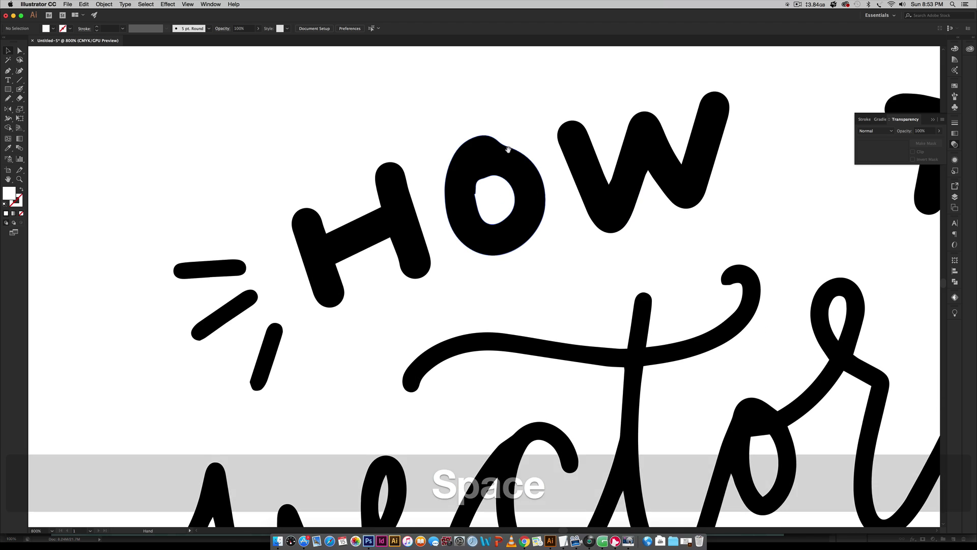
drag(506, 151, 526, 224)
click(505, 233)
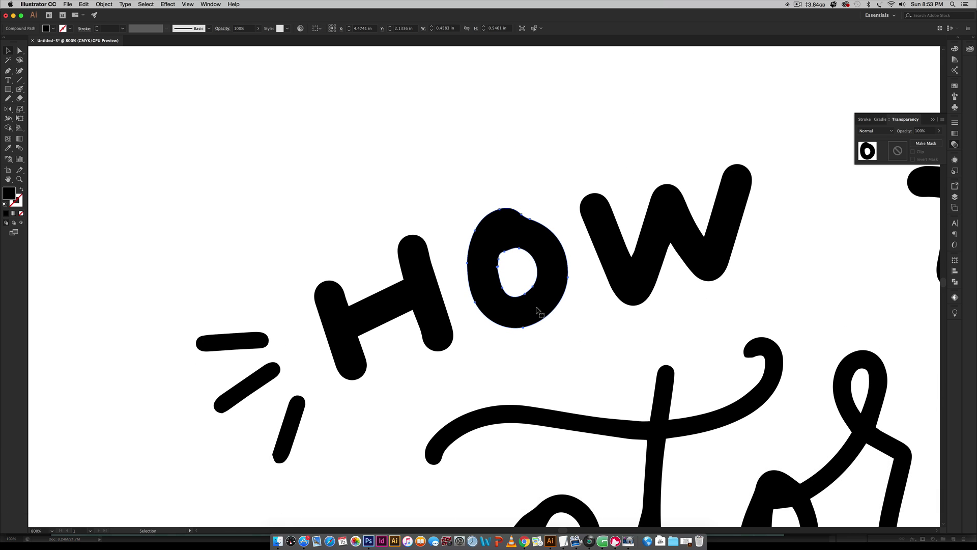
key(n)
drag(507, 248, 497, 269)
scroll(617, 331, right, 10)
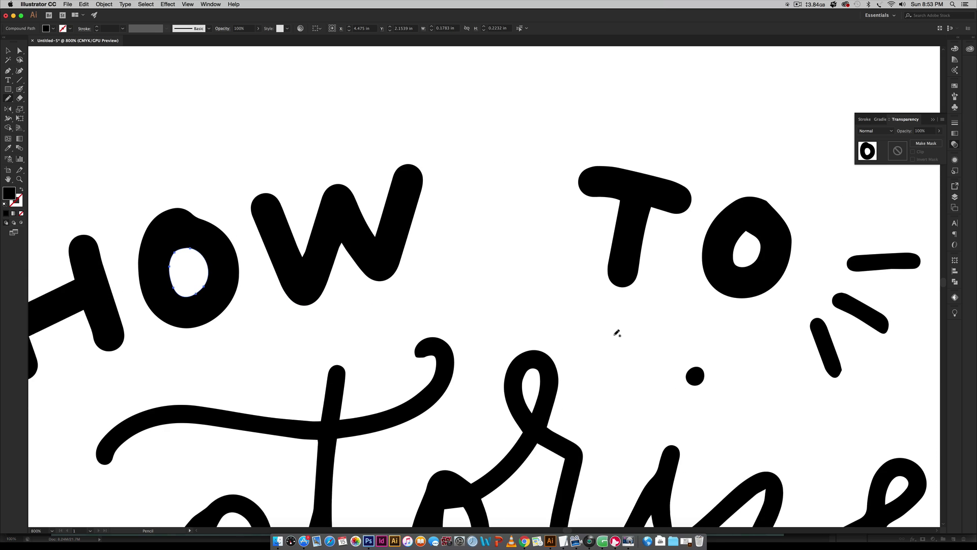
Reshape the top edge of the O's counter in TO, then zoom out and deselect.
key(v)
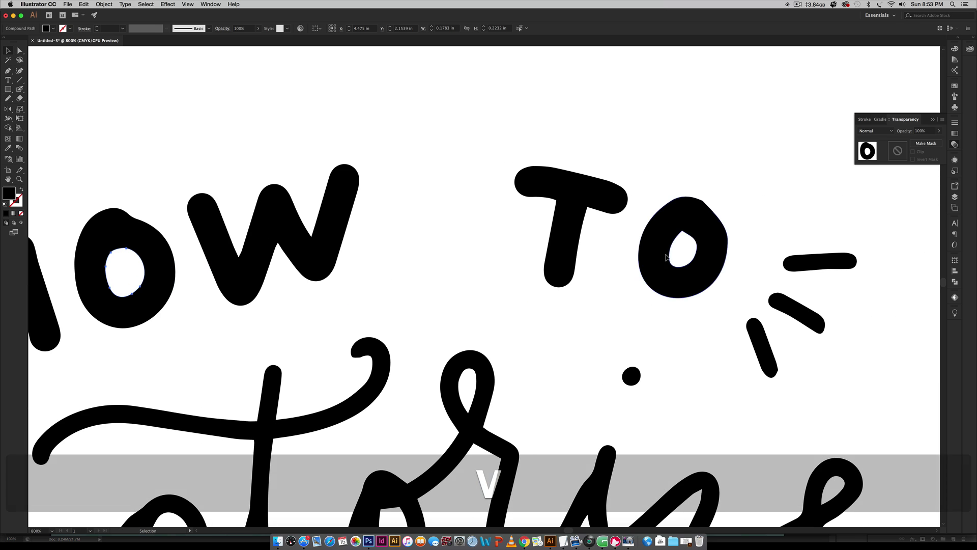
click(688, 213)
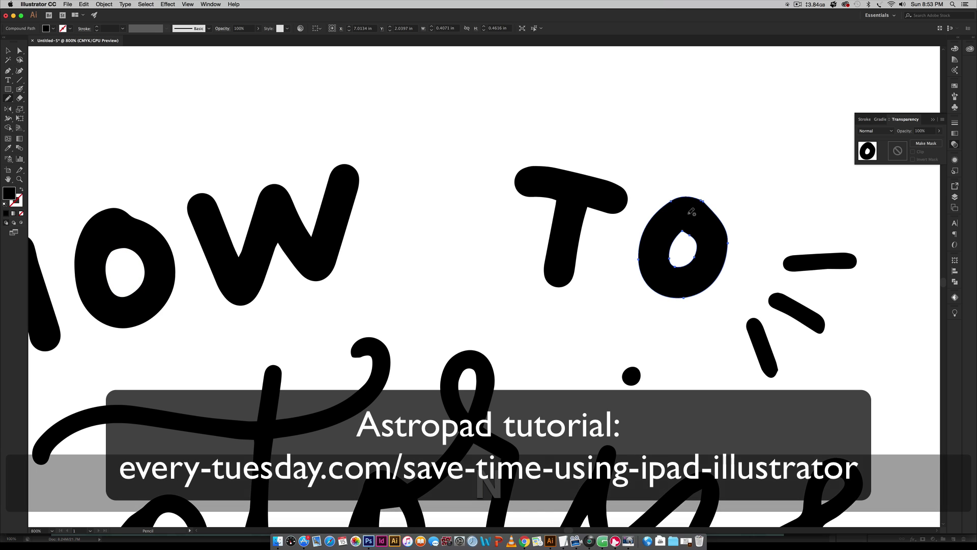
key(n)
drag(678, 233, 686, 232)
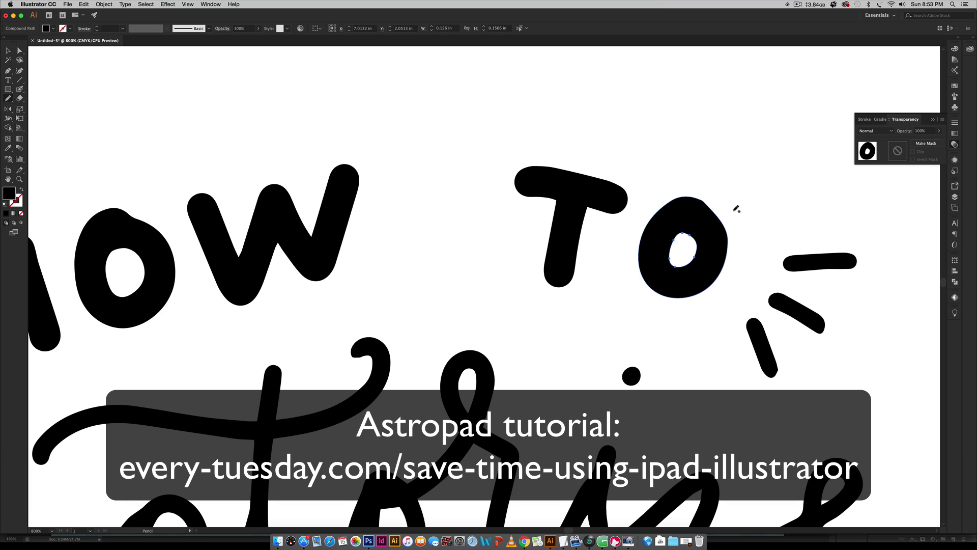
key(super+minus)
key(super+minus)
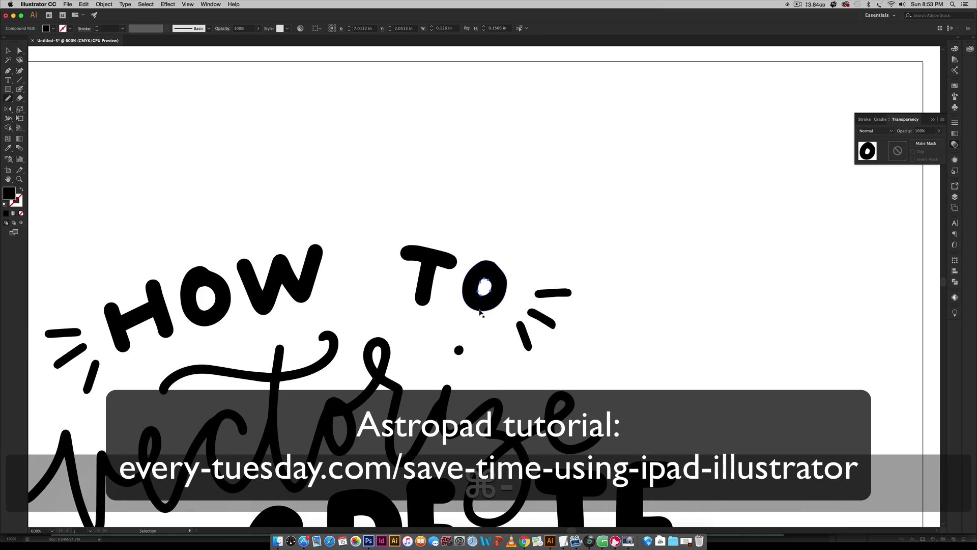
scroll(450, 314, down, 4)
scroll(456, 316, left, 5)
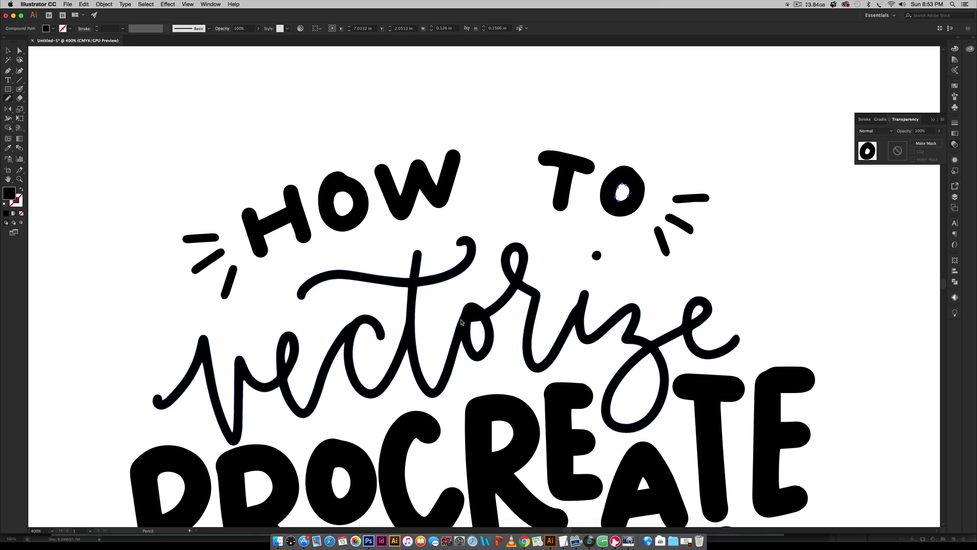
key(super+minus)
key(super+minus)
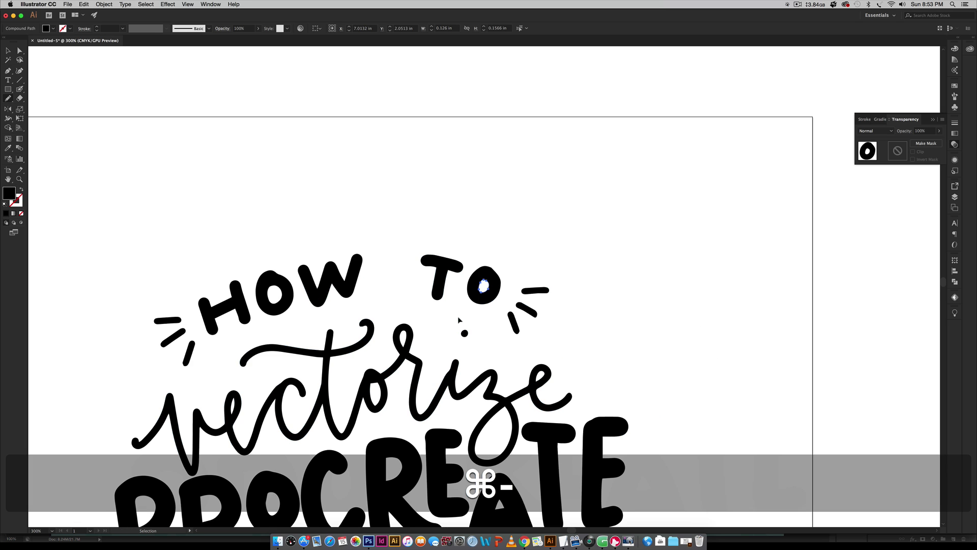
key(space)
mouse_move(481, 390)
mouse_down()
mouse_move(539, 235)
mouse_move(539, 256)
mouse_up()
key(v)
click(781, 301)
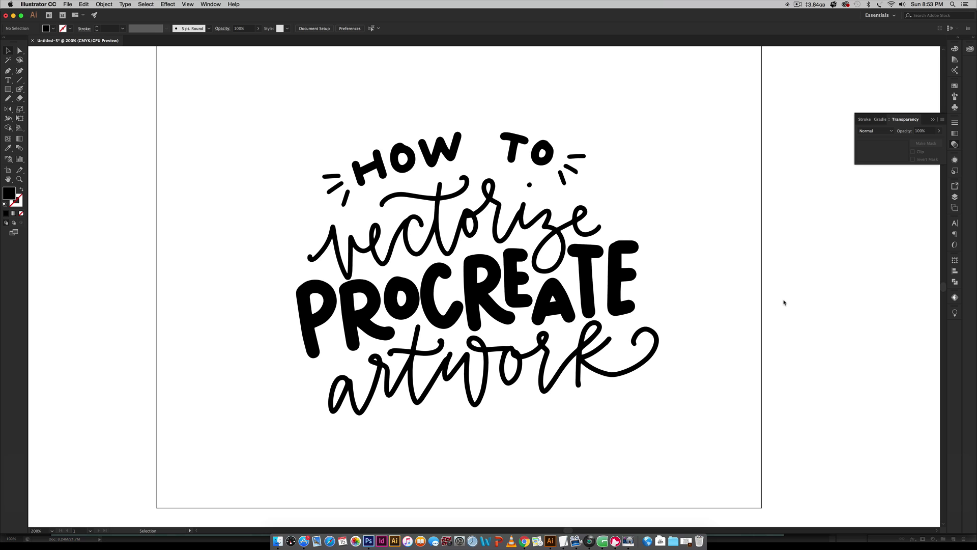
Inspect the paths of 'vectorize' and the R of CREATE in Outline view.
key(super+y)
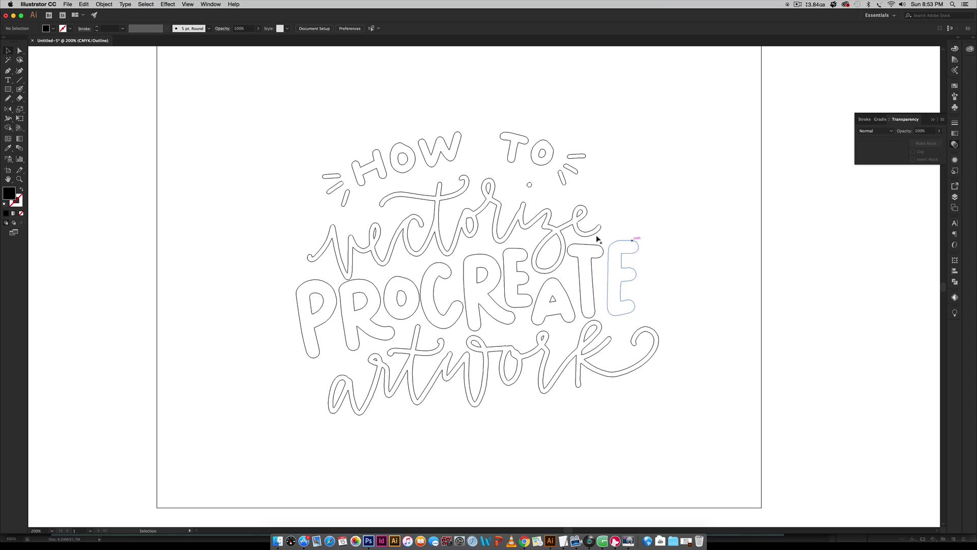
click(397, 235)
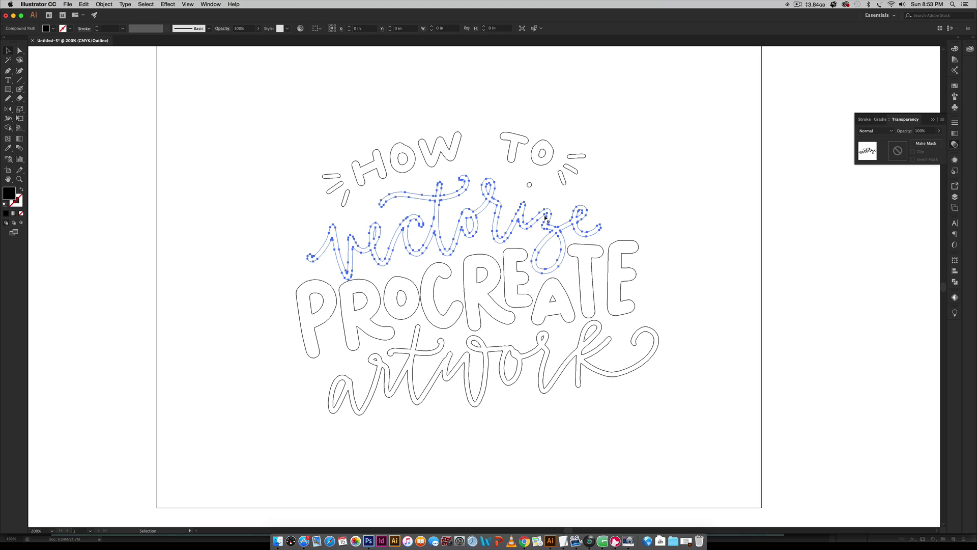
click(478, 255)
click(713, 288)
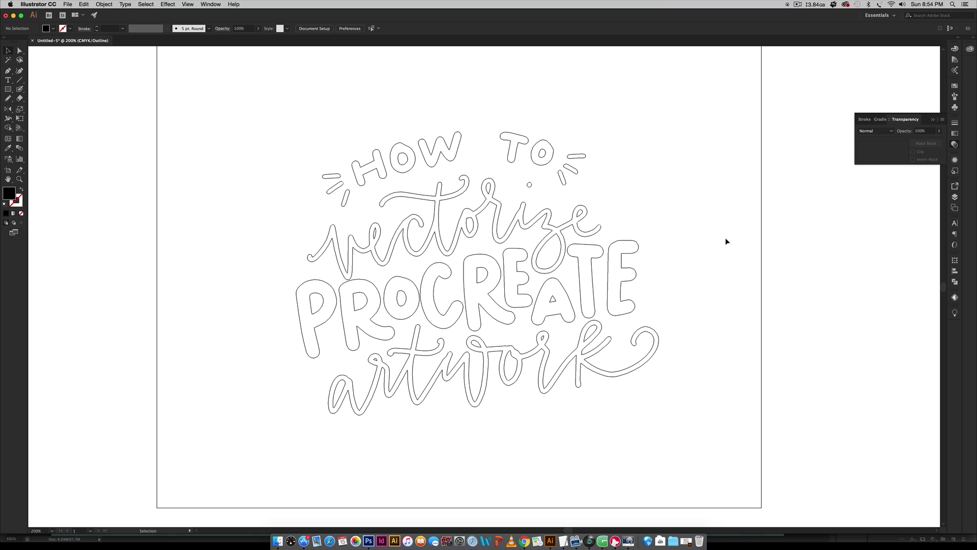
Return to Preview and restore the leaves-and-flourishes document from the Dock.
key(cmd+minus)
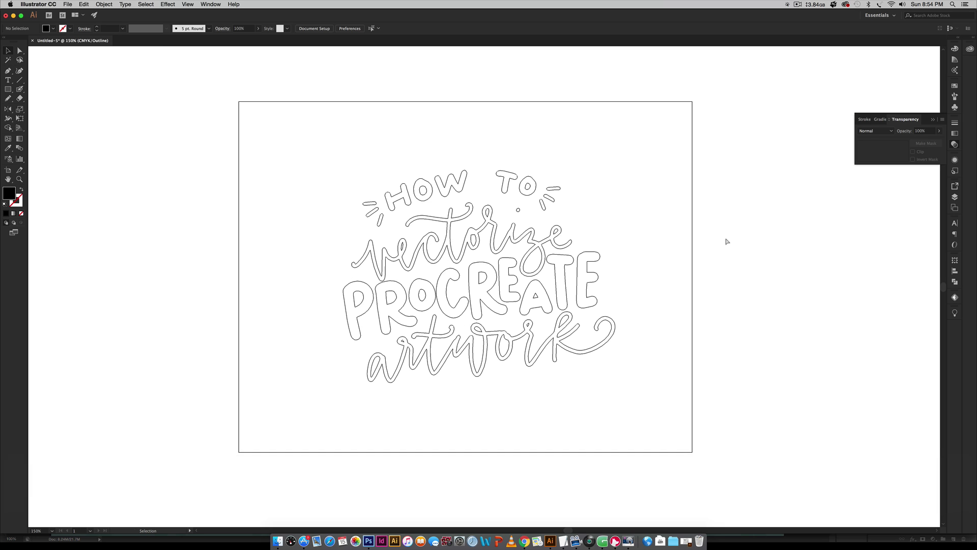
key(cmd+y)
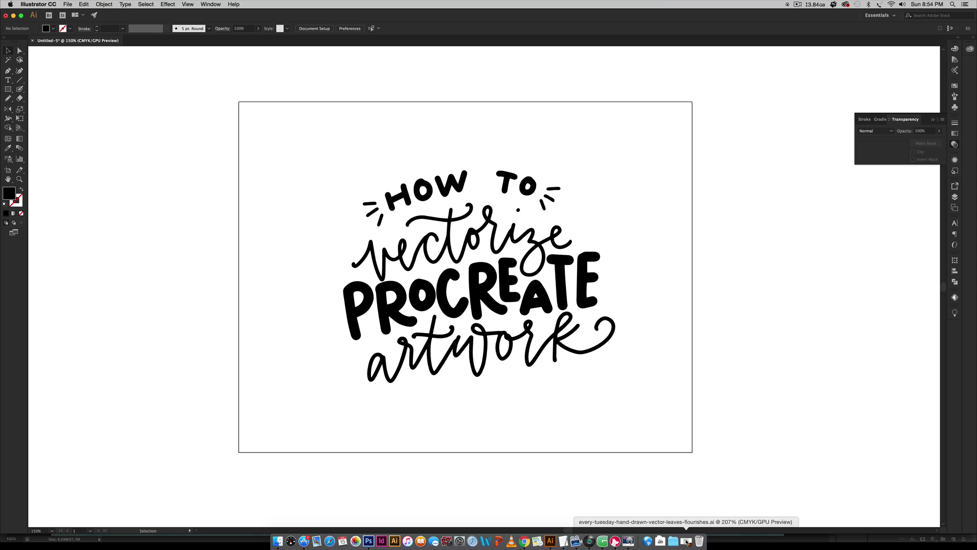
click(687, 541)
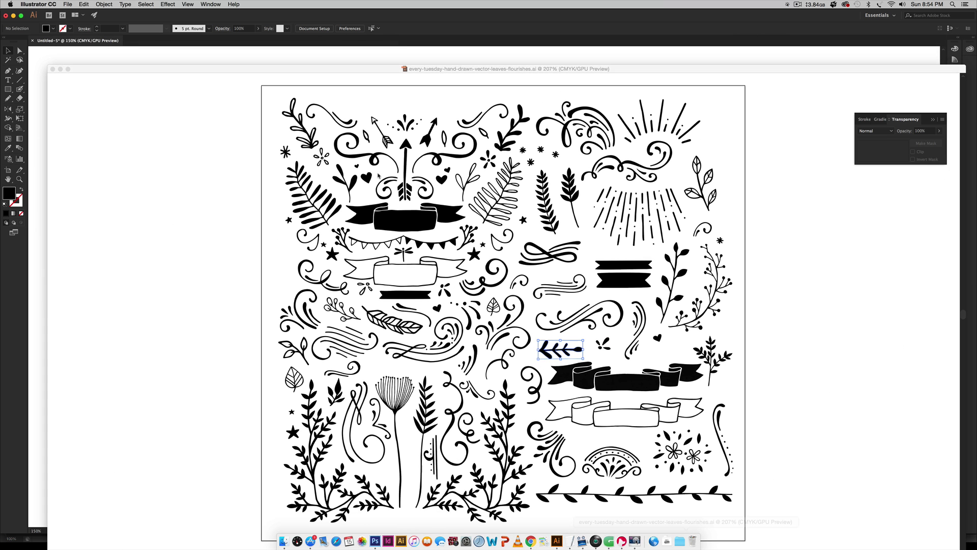
Dock every-tuesday-hand-drawn-vector-leaves-flourishes.ai as a tab and copy its upright arrow group.
drag(164, 68, 161, 43)
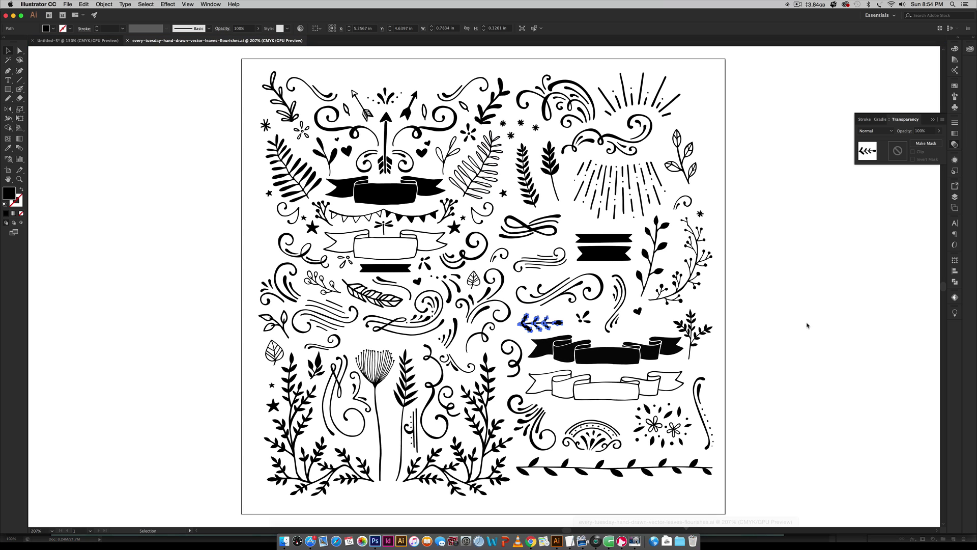
click(807, 325)
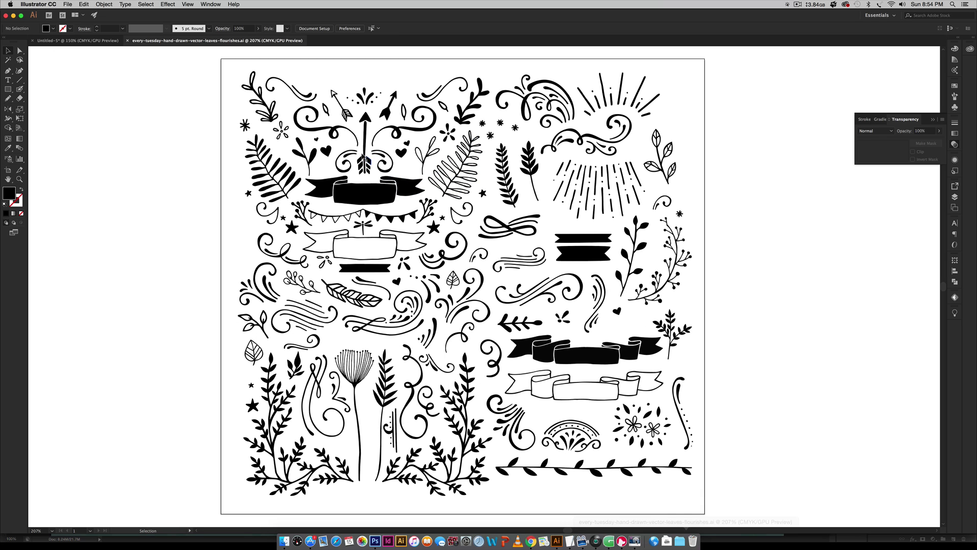
click(364, 145)
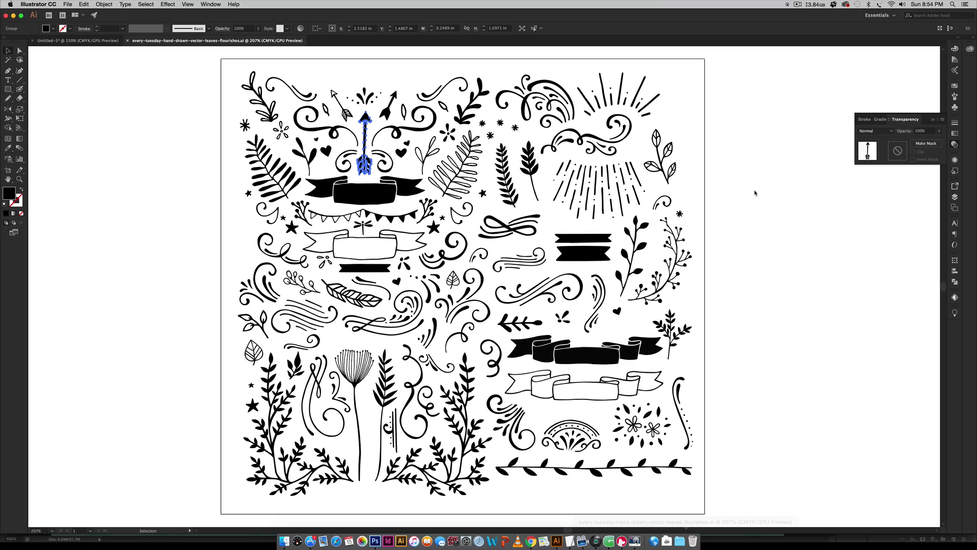
key(super+c)
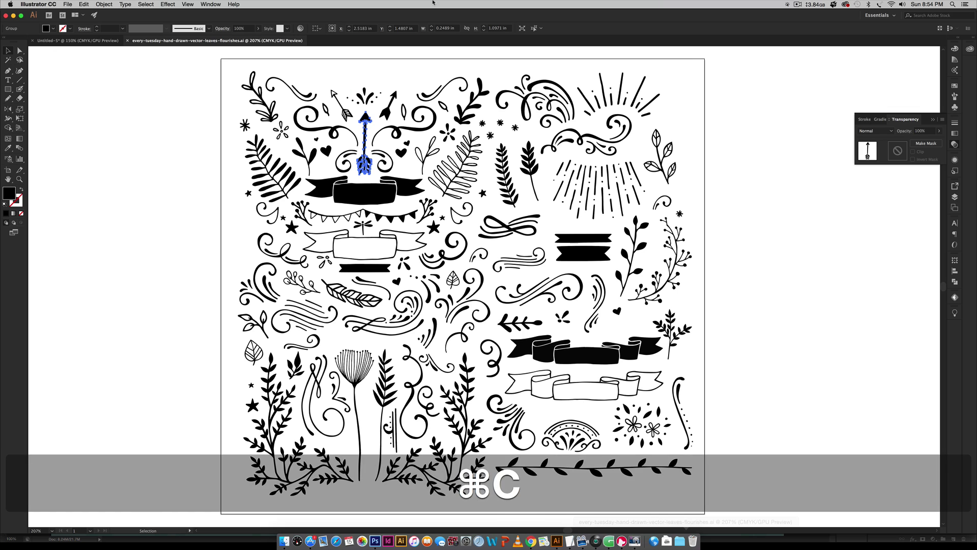
click(120, 99)
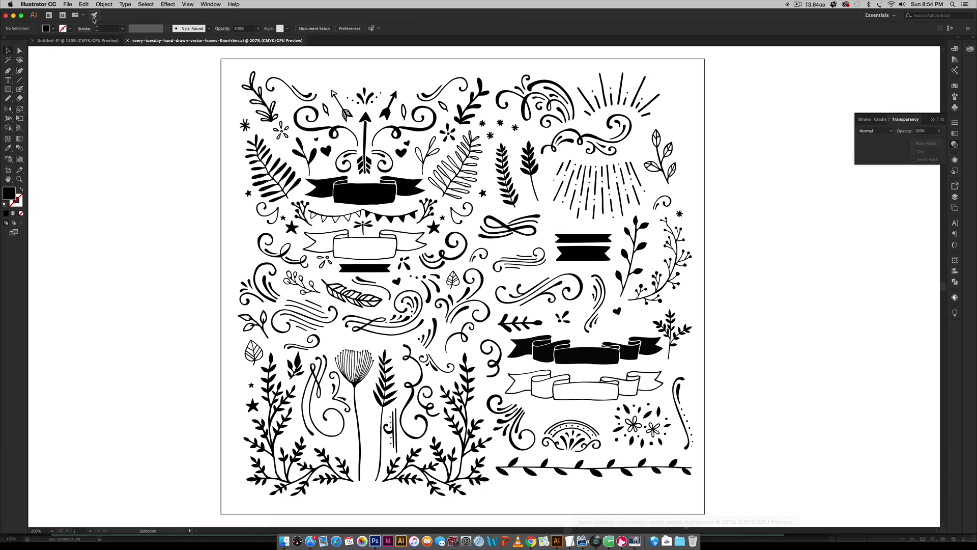
Create a new RGB Color document 500 px wide and 500 px high, in pixels.
click(68, 5)
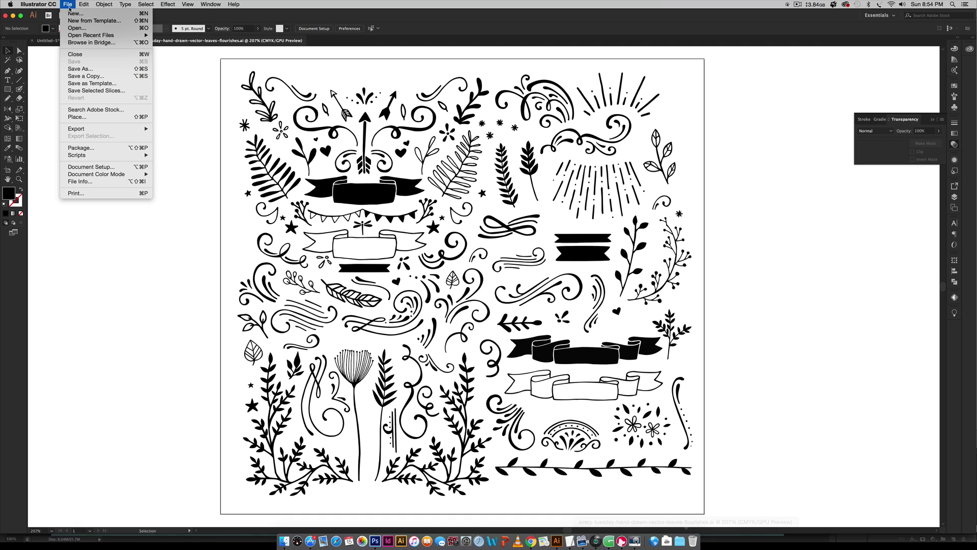
click(99, 15)
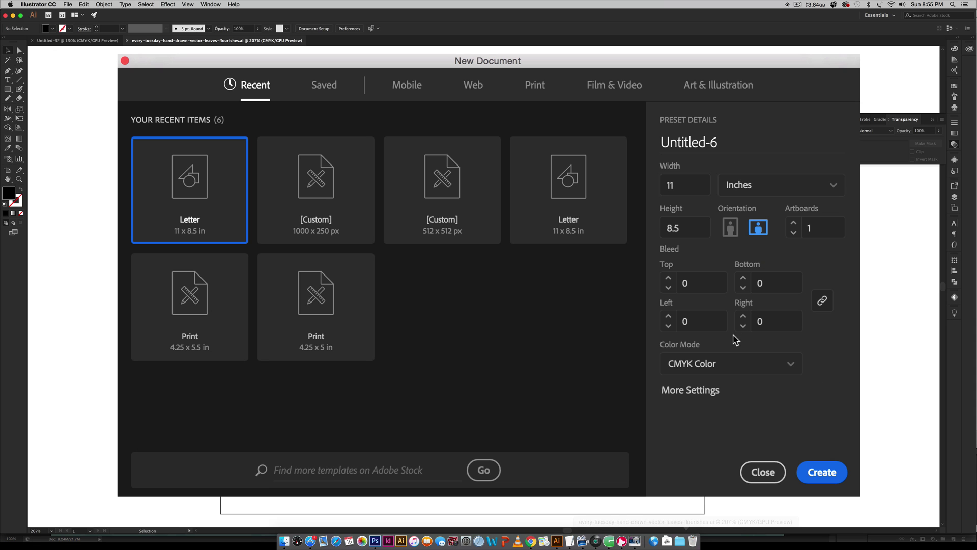
click(738, 364)
click(720, 390)
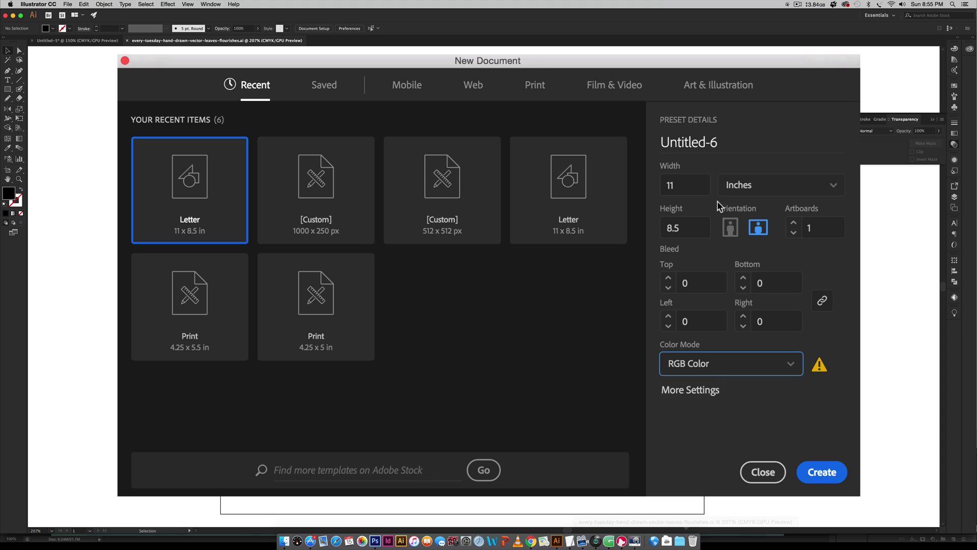
click(743, 186)
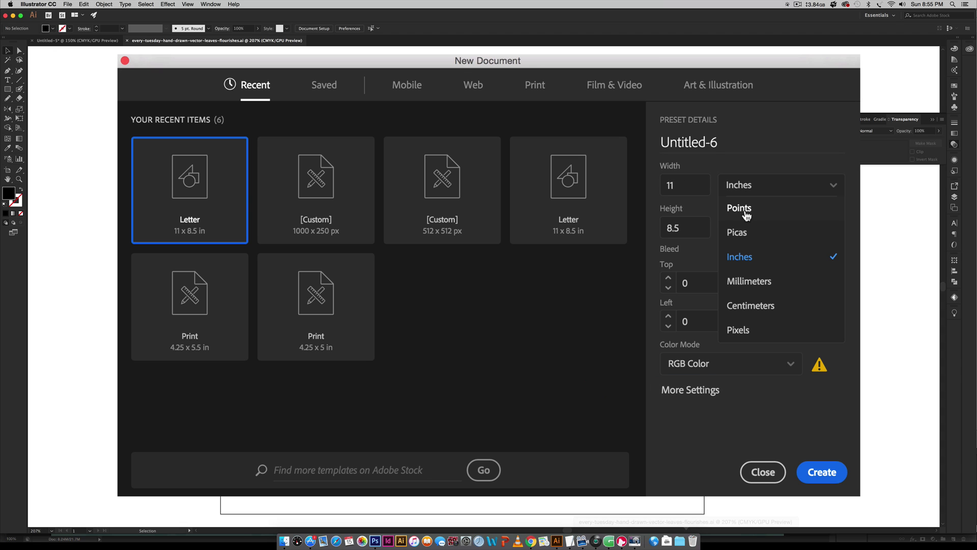
click(742, 331)
double_click(676, 185)
key(BackSpace)
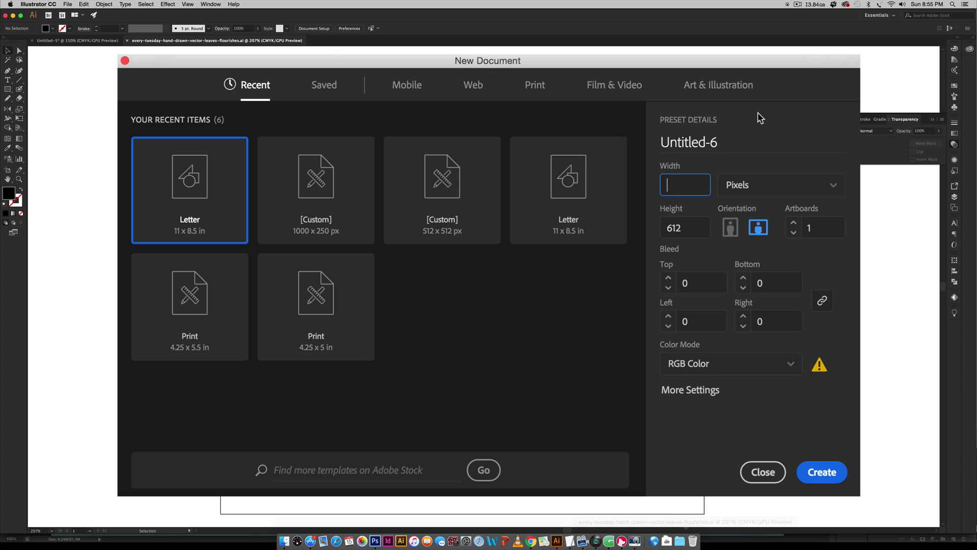
text(500)
key(Tab)
text(500)
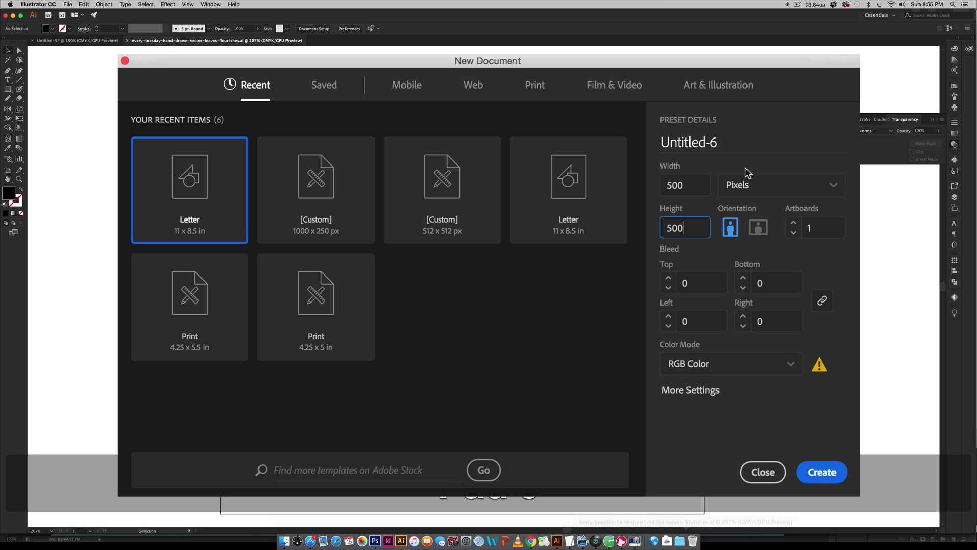
click(679, 402)
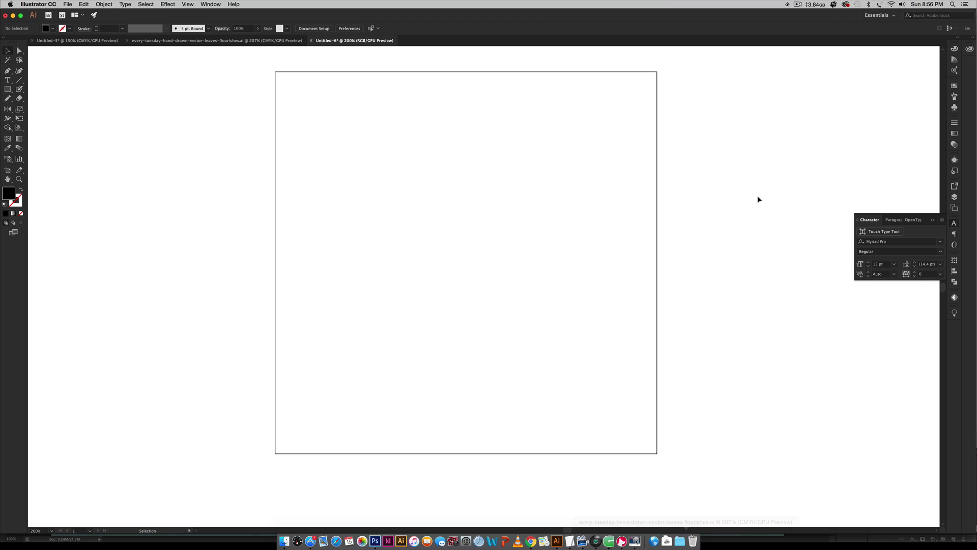
Paste the arrow into Untitled-6 and scale it to nearly the artboard's full height.
key(super+v)
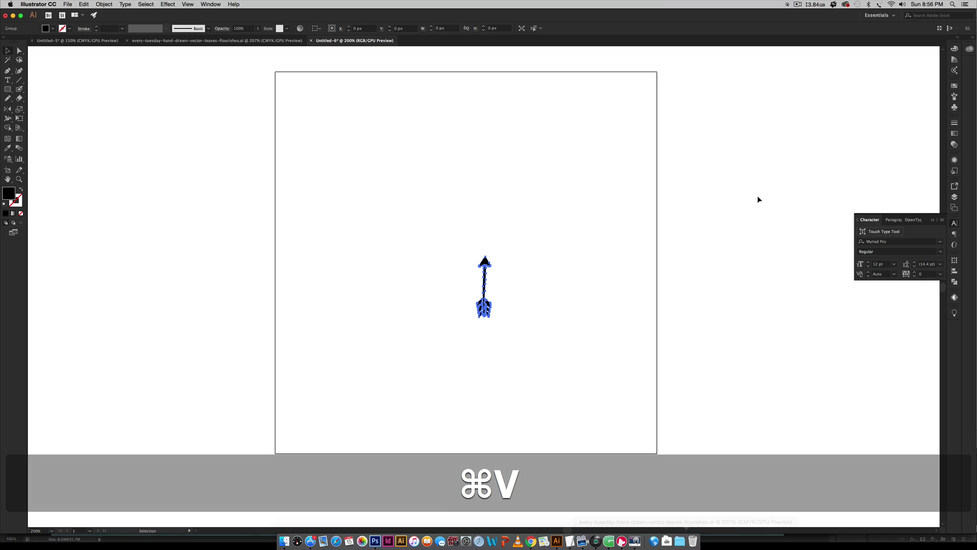
drag(492, 253, 725, 106)
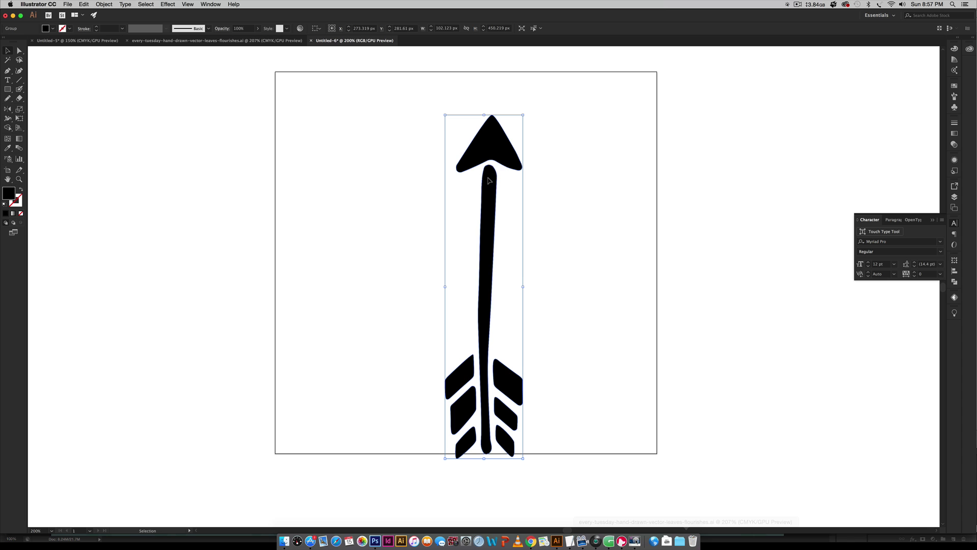
drag(489, 180, 469, 163)
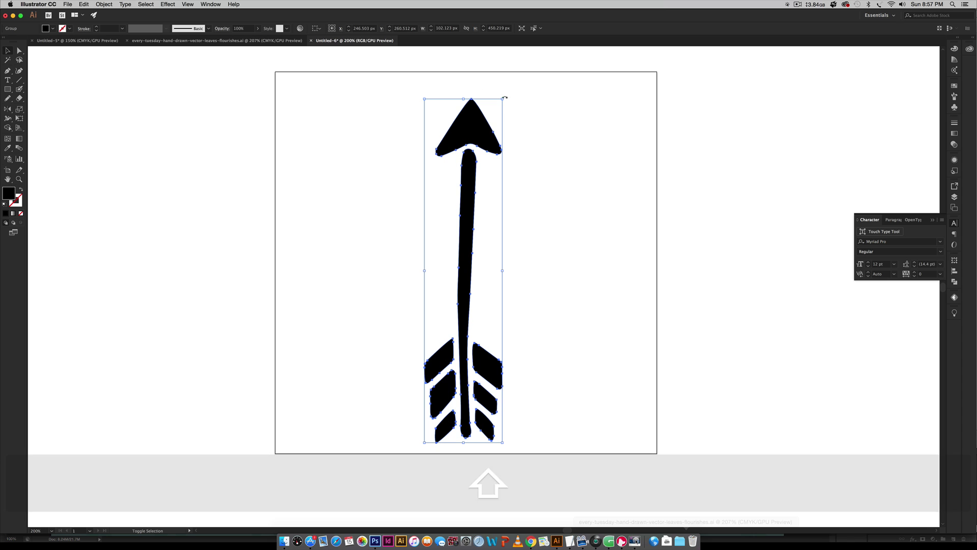
drag(502, 99, 516, 80)
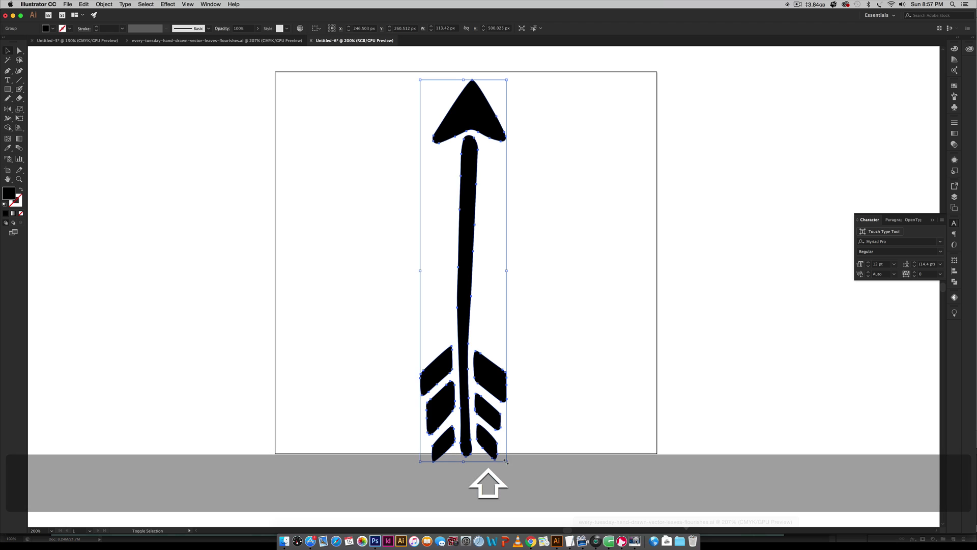
drag(506, 462, 502, 455)
click(580, 387)
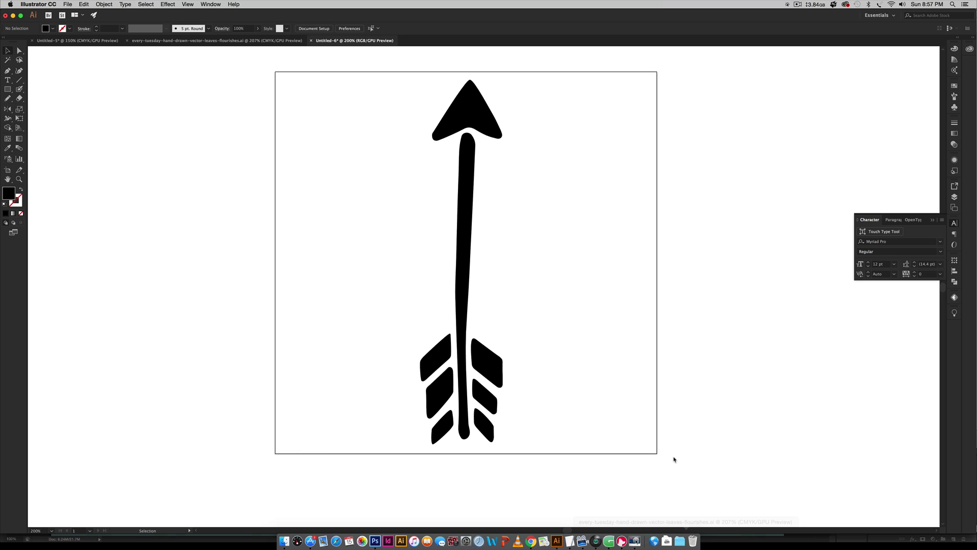
Give the arrow group a white fill from the Color panel.
click(469, 204)
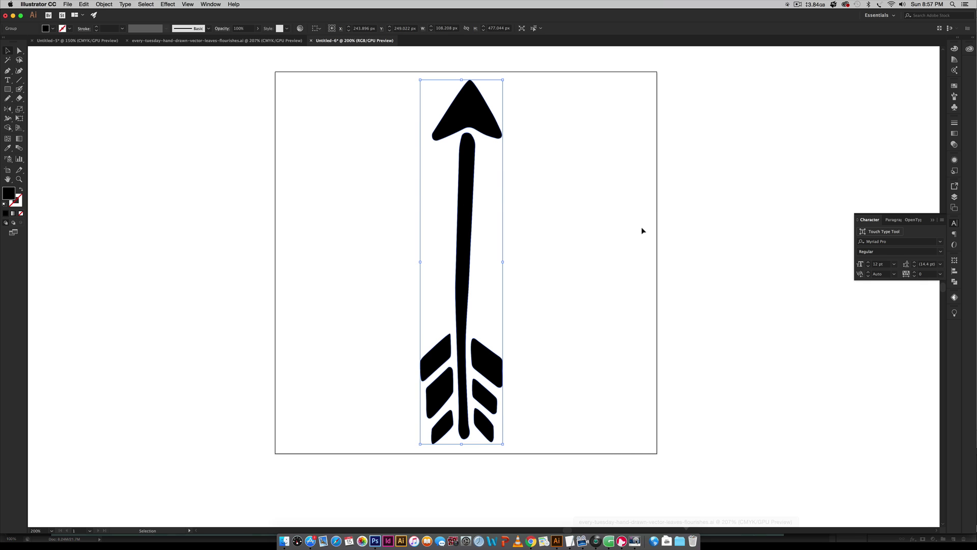
click(955, 49)
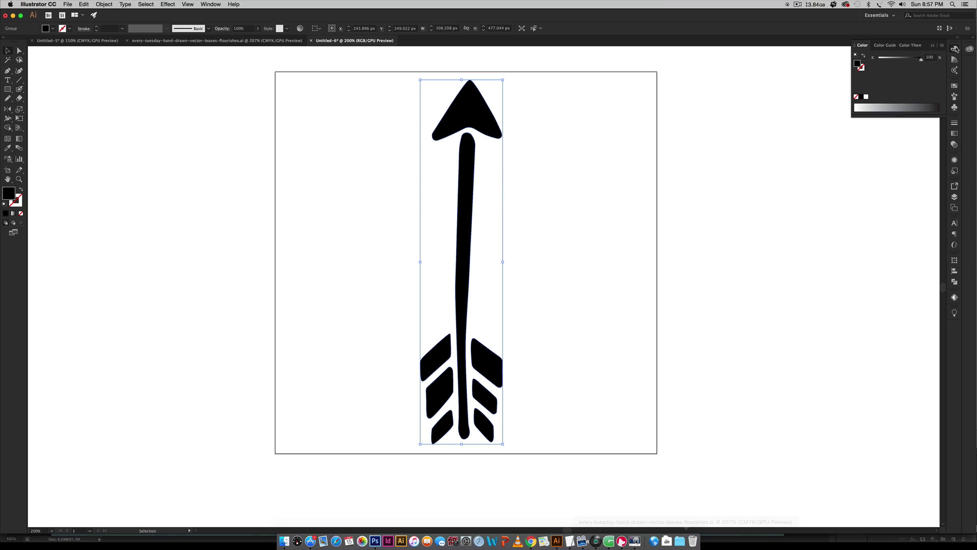
click(866, 97)
click(758, 222)
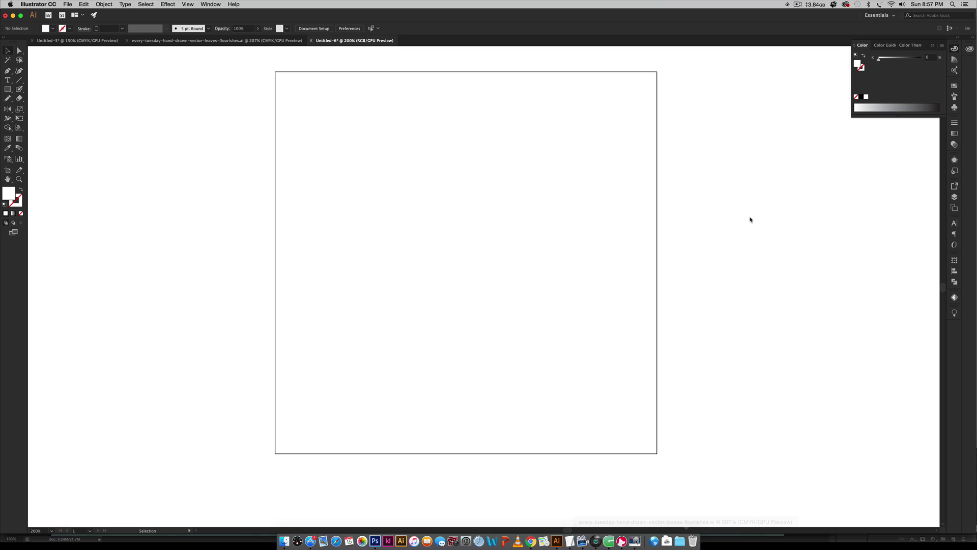
Switch to Outline view to check the white arrow's paths.
key(super+y)
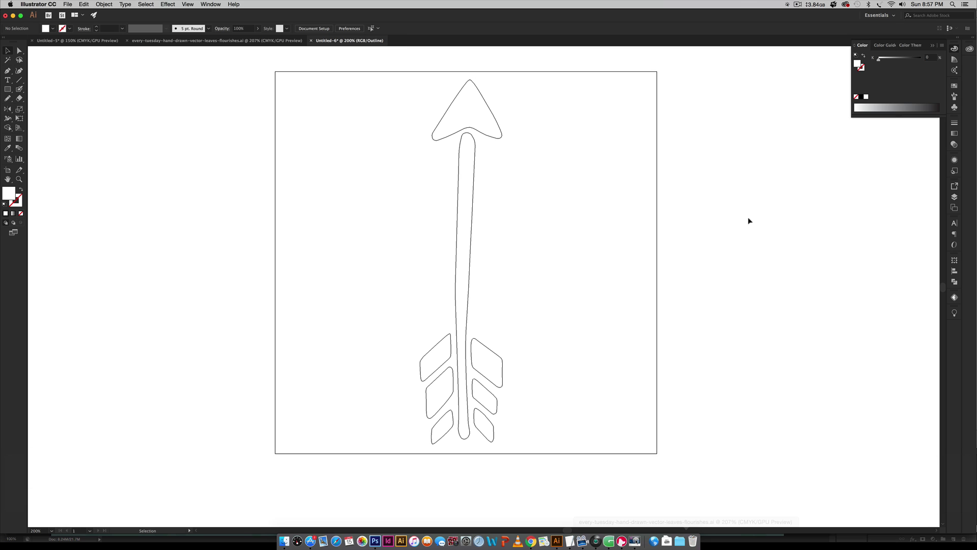
click(487, 135)
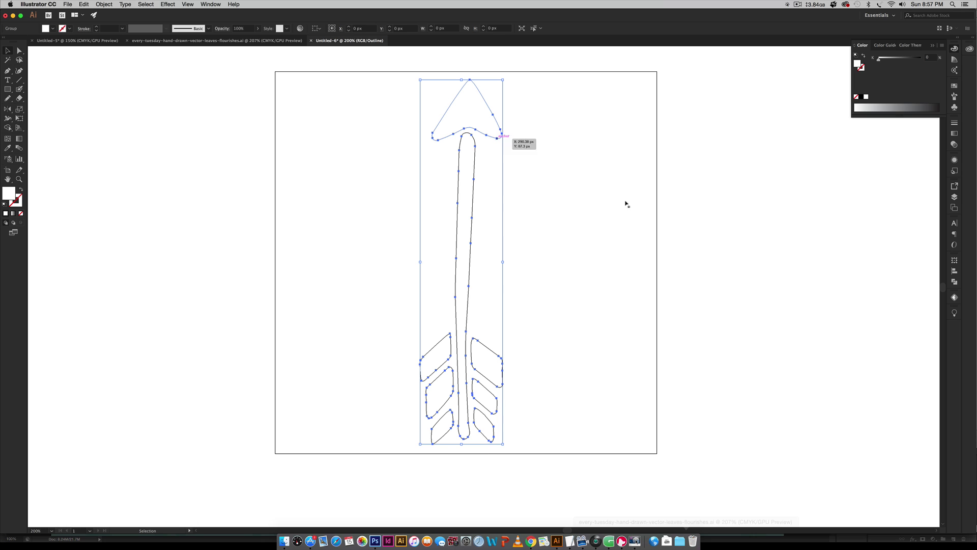
click(797, 311)
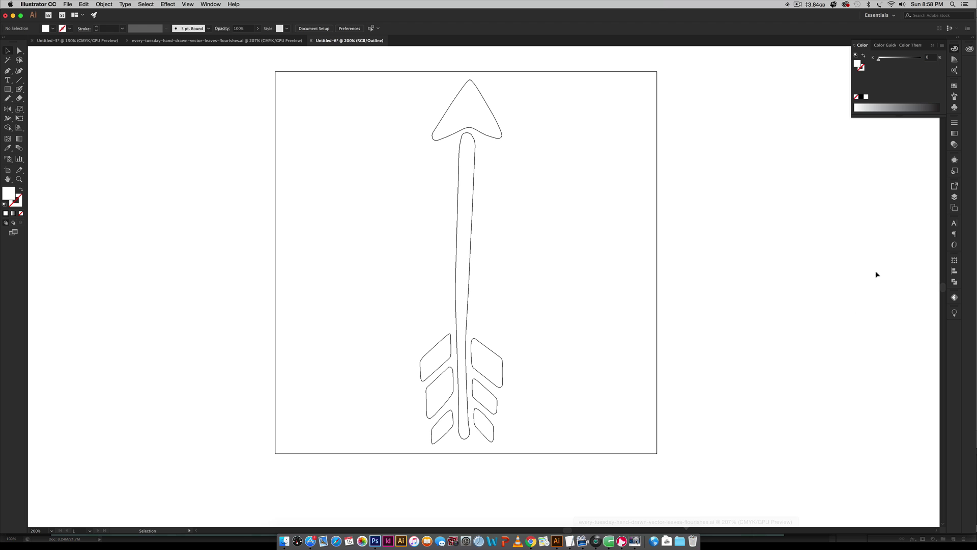
Export the artboard as PNG named 'arrow' into the artwork folder, with Use Artboards checked.
click(67, 4)
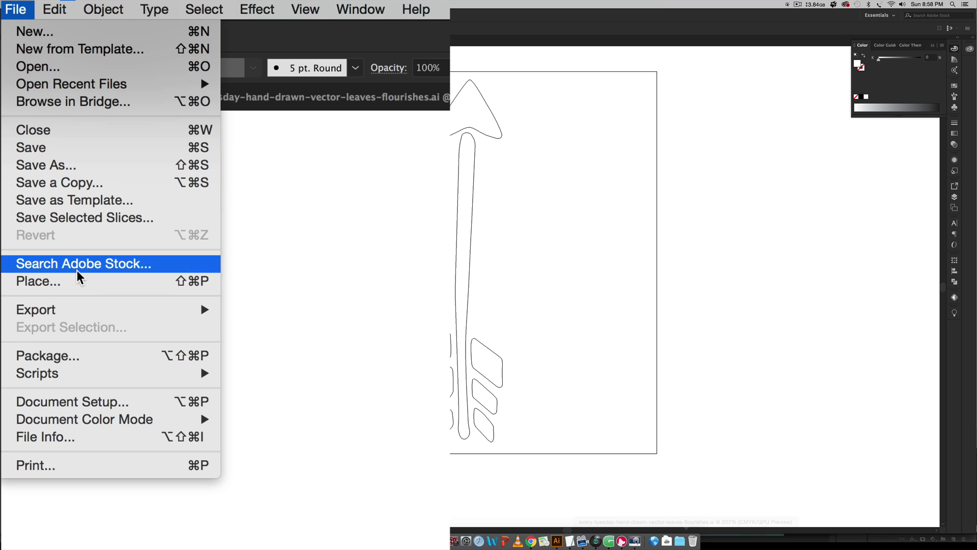
mouse_move(83, 309)
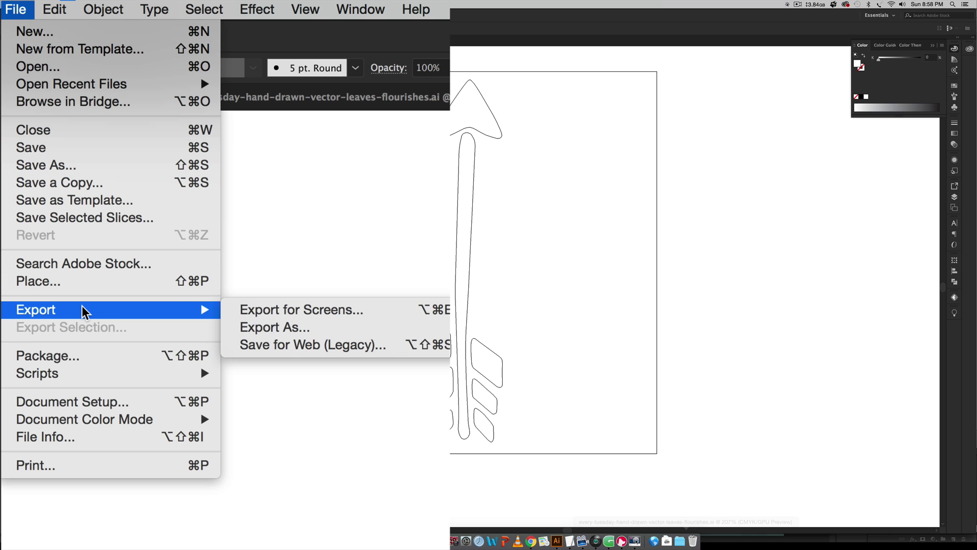
click(309, 327)
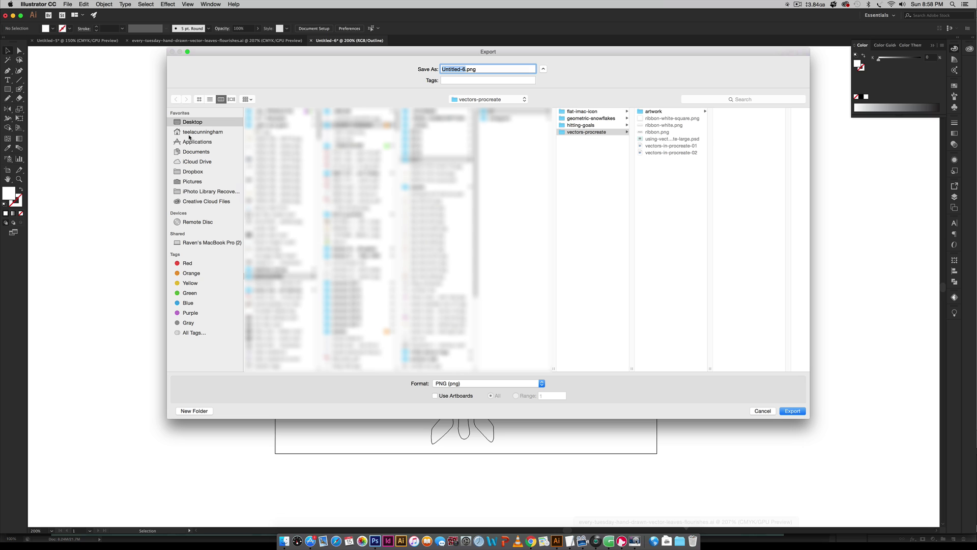
click(695, 112)
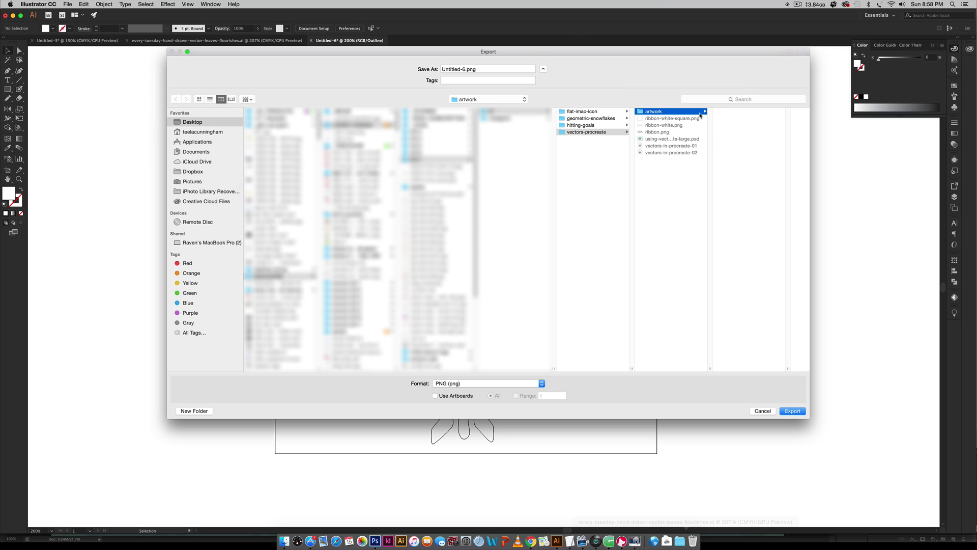
click(435, 395)
click(469, 71)
text(ar)
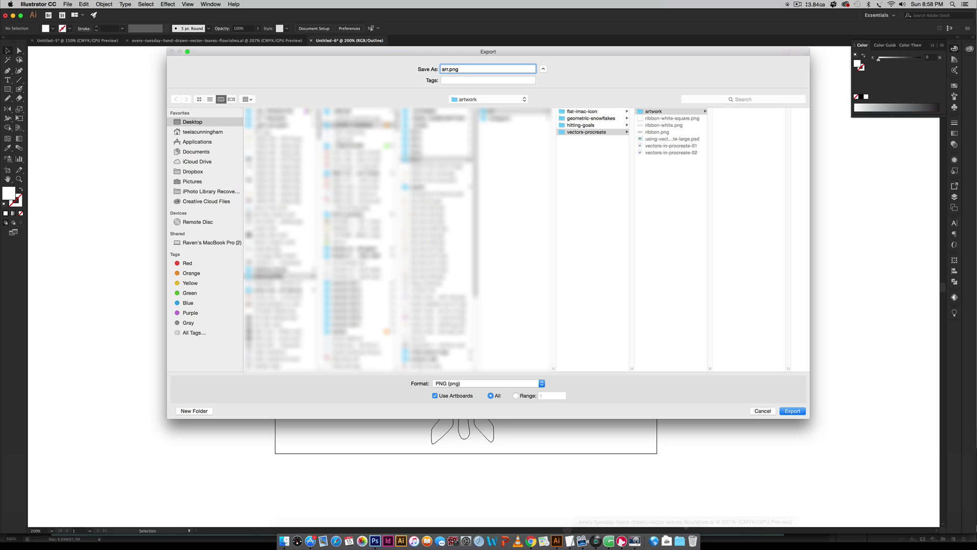
text(row)
click(791, 410)
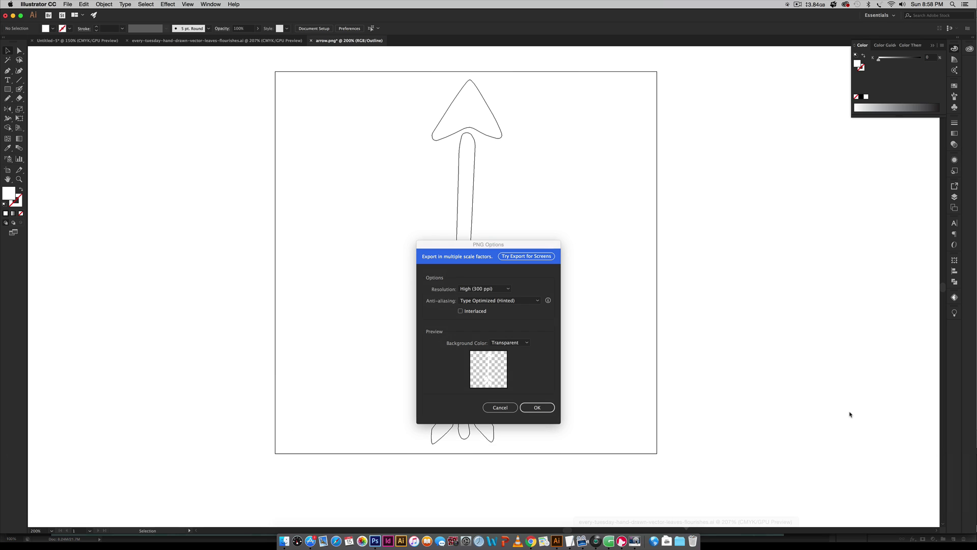
Keep High (300 ppi) resolution, choose a Transparent background, and confirm the PNG export.
drag(528, 248, 521, 180)
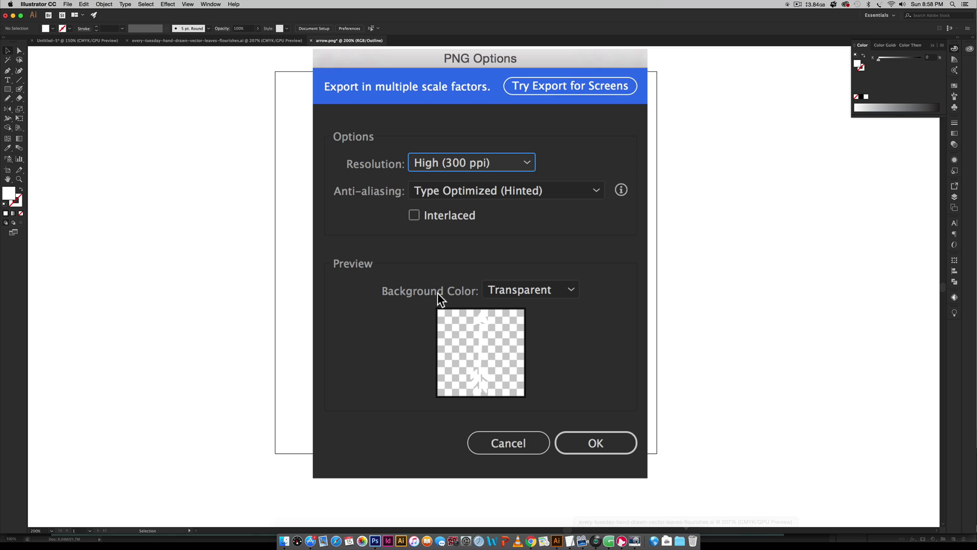
click(542, 291)
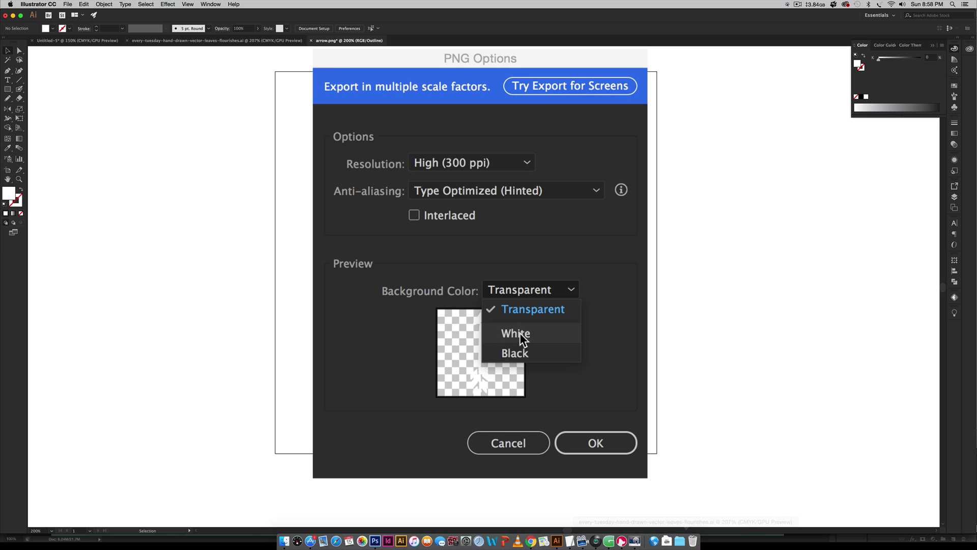
click(530, 309)
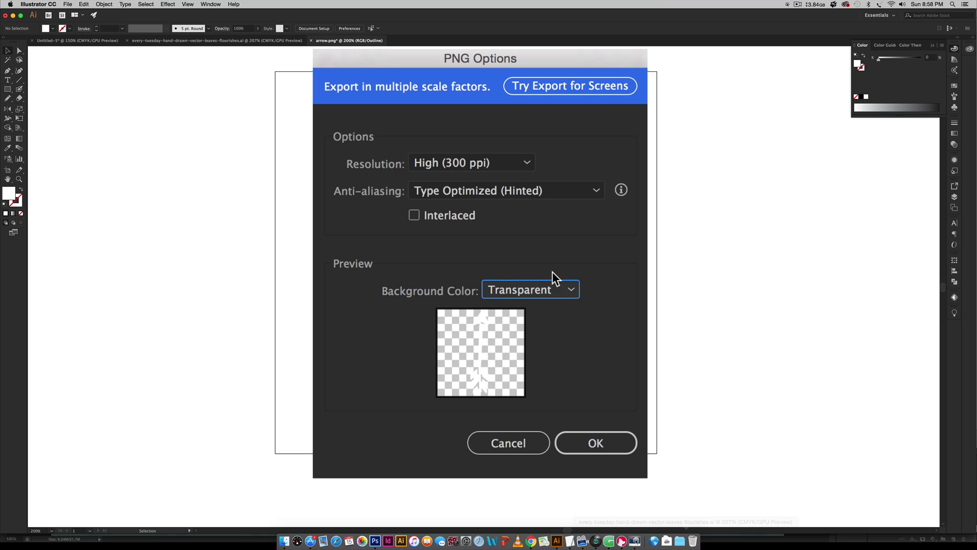
click(629, 445)
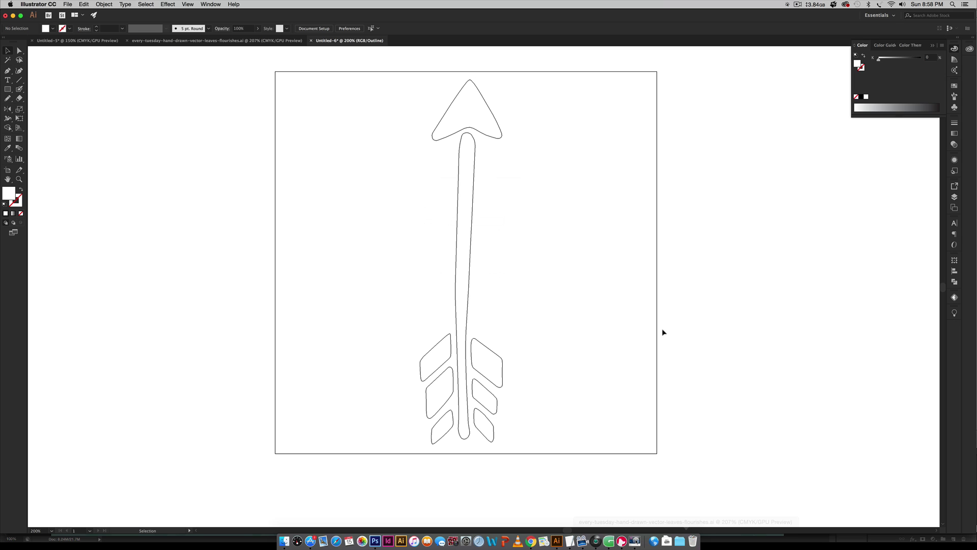
Select arrow-01.png in Finder, open an AirDrop window and drag the file onto the iPad.
click(283, 541)
click(336, 79)
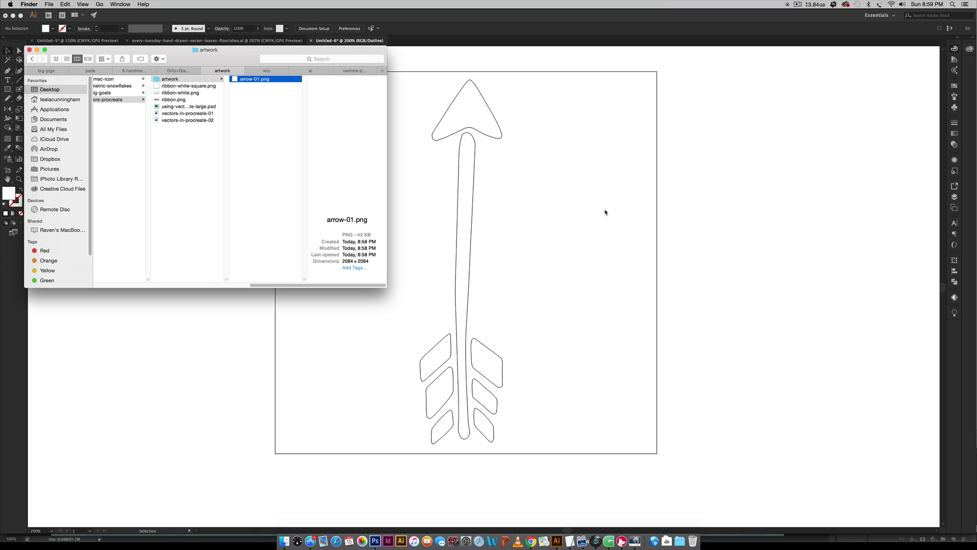
key(super+n)
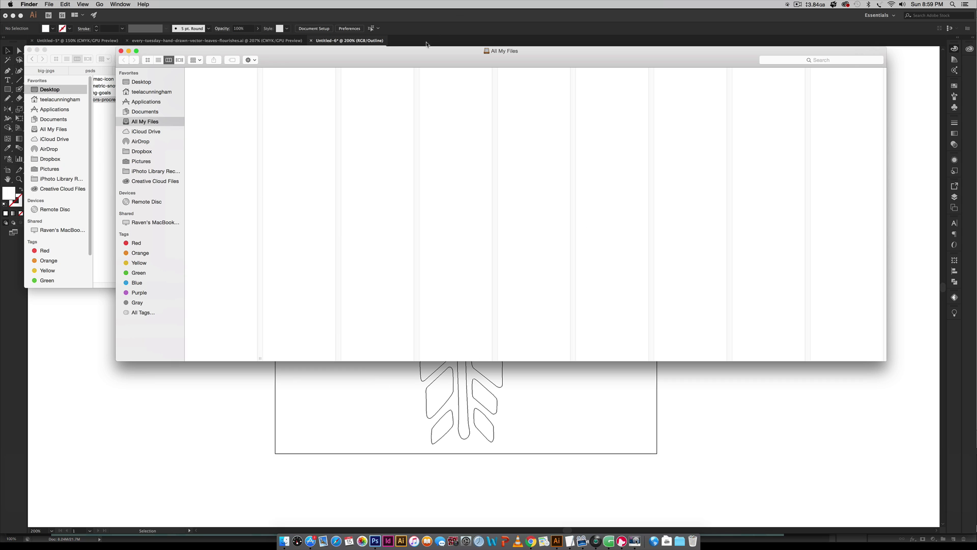
click(277, 274)
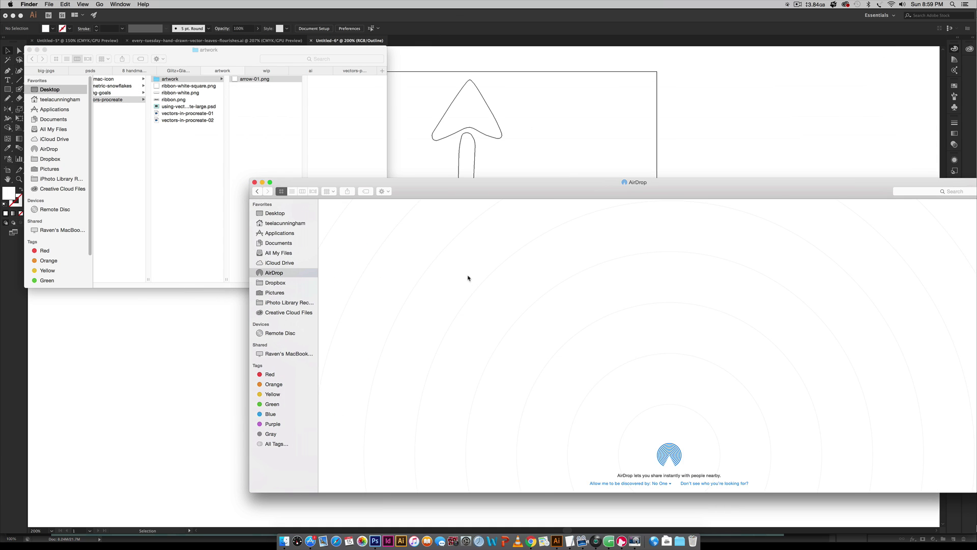
drag(523, 188, 437, 217)
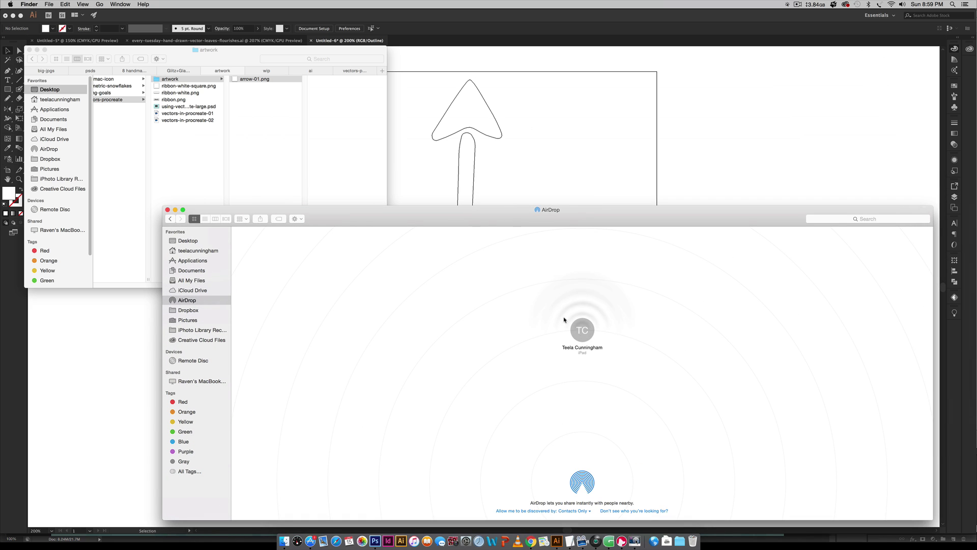
drag(255, 80, 584, 328)
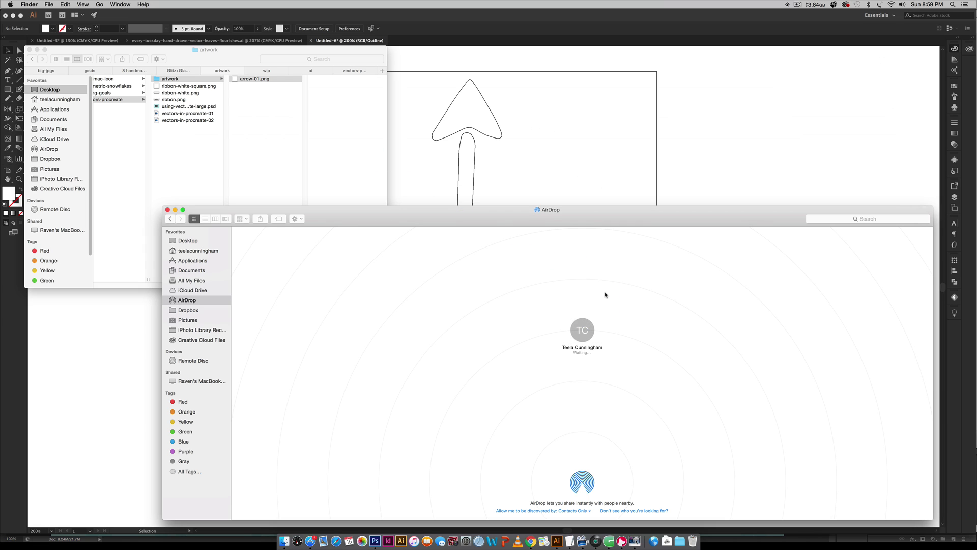